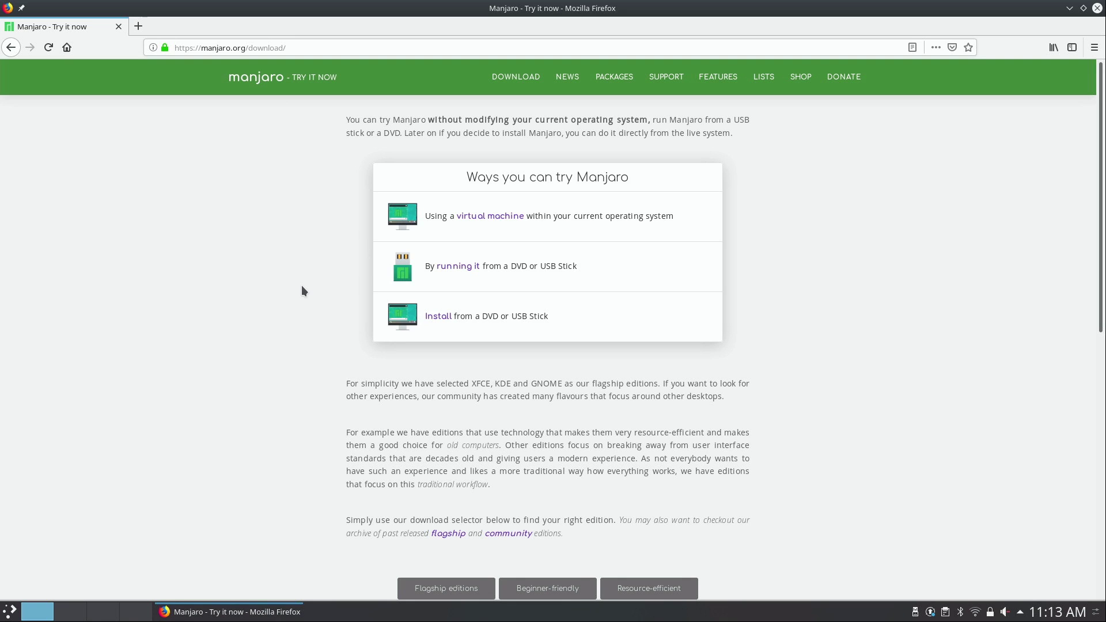
# - Filter the Manjaro download page to the flagship editions (XFCE, KDE, GNOME, Architect), then open the launcher
pyautogui.scroll(-5, 302, 285)
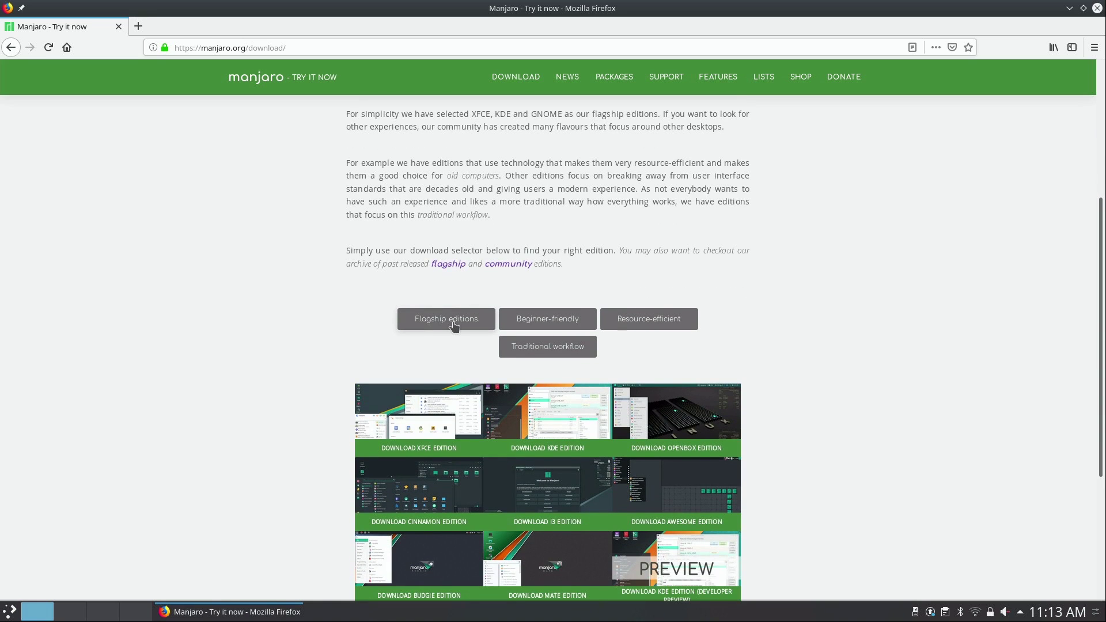
pyautogui.click(454, 326)
pyautogui.scroll(-2, 298, 325)
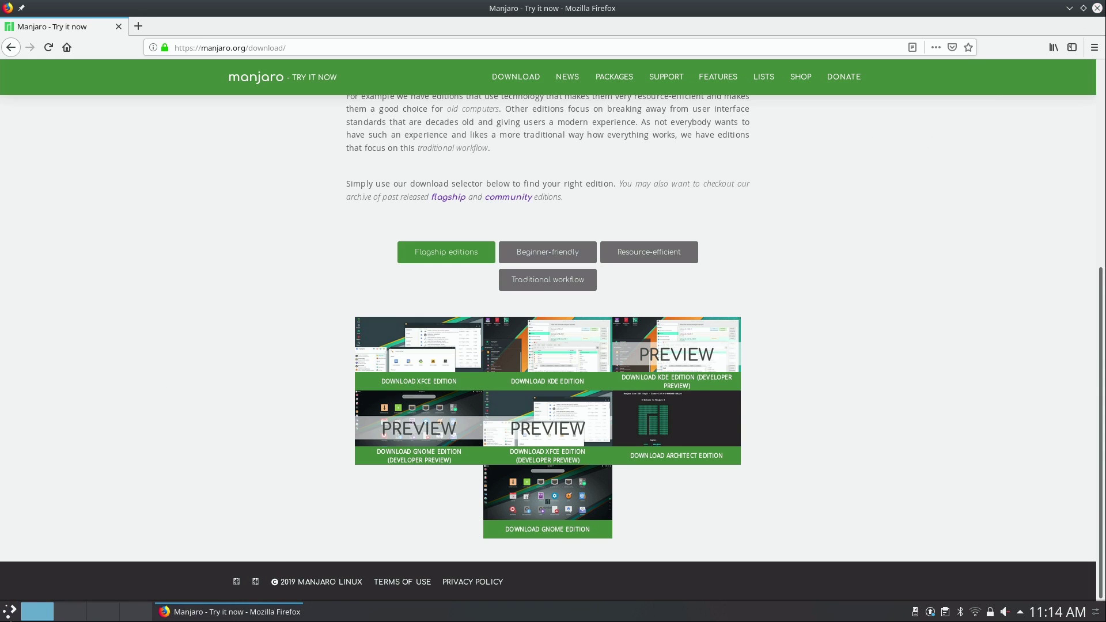
pyautogui.click(10, 612)
# - Reboot the computer from the Leave menu and select PMAP as the boot device
pyautogui.click(245, 568)
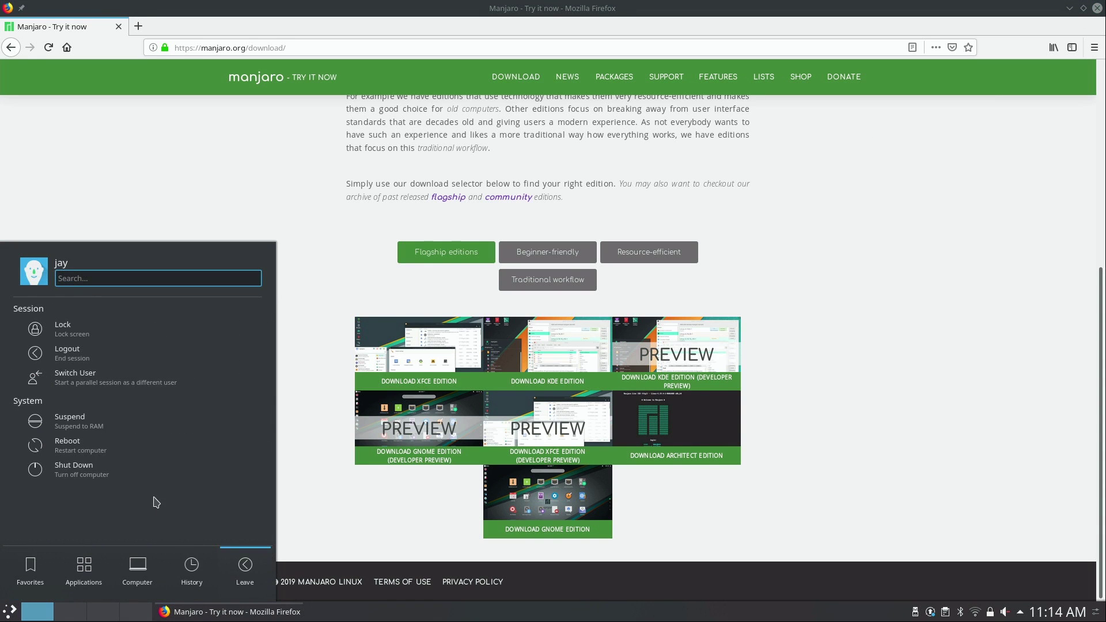
pyautogui.click(106, 445)
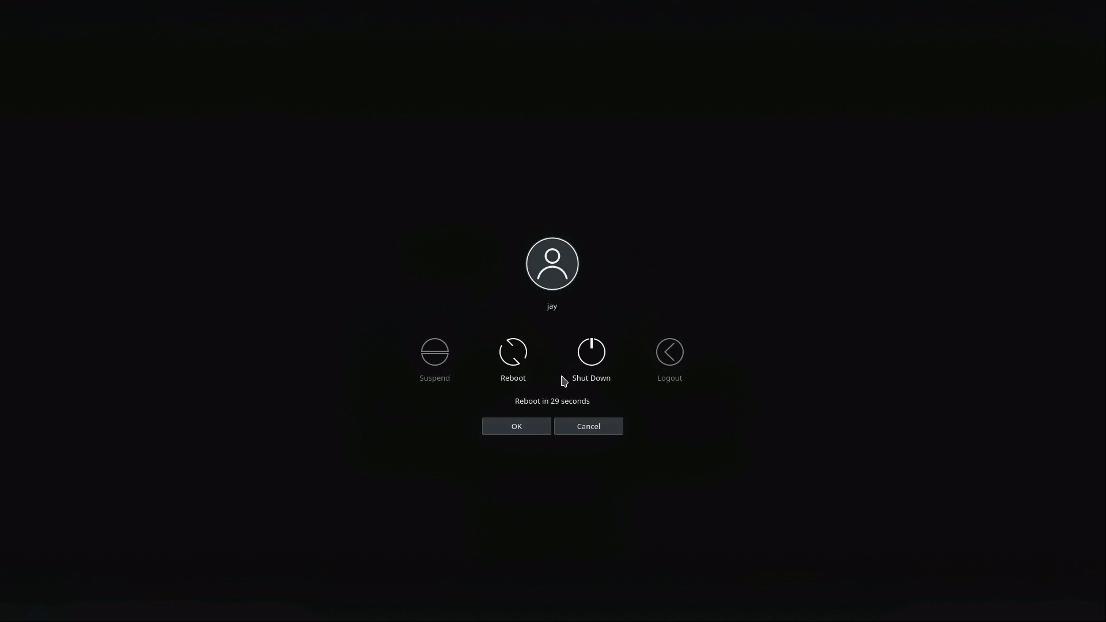
pyautogui.click(516, 427)
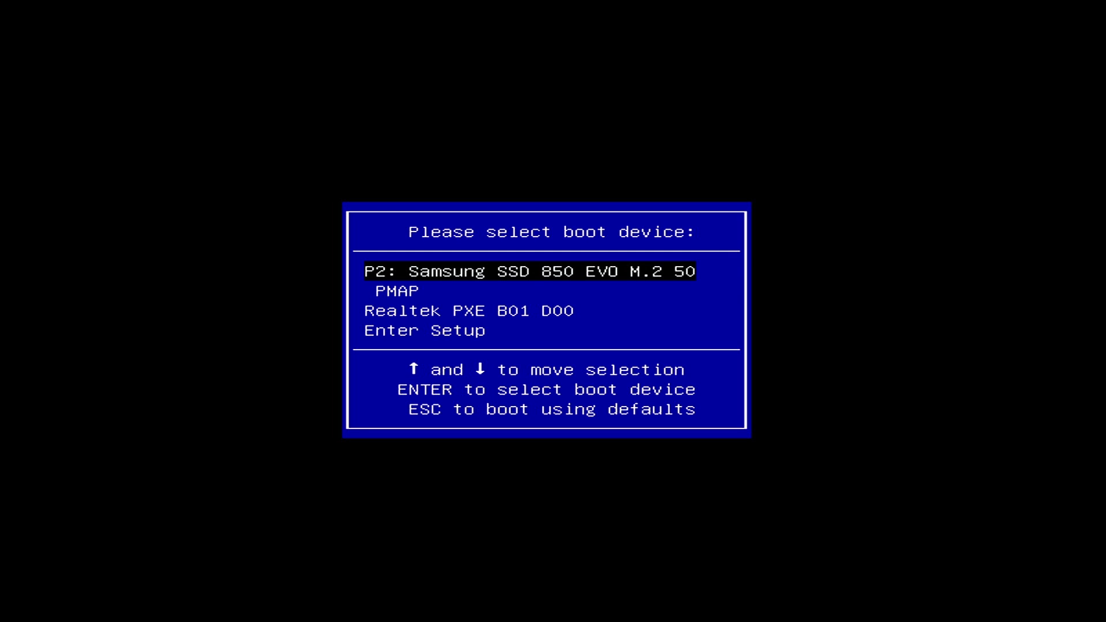
pyautogui.press('Down')
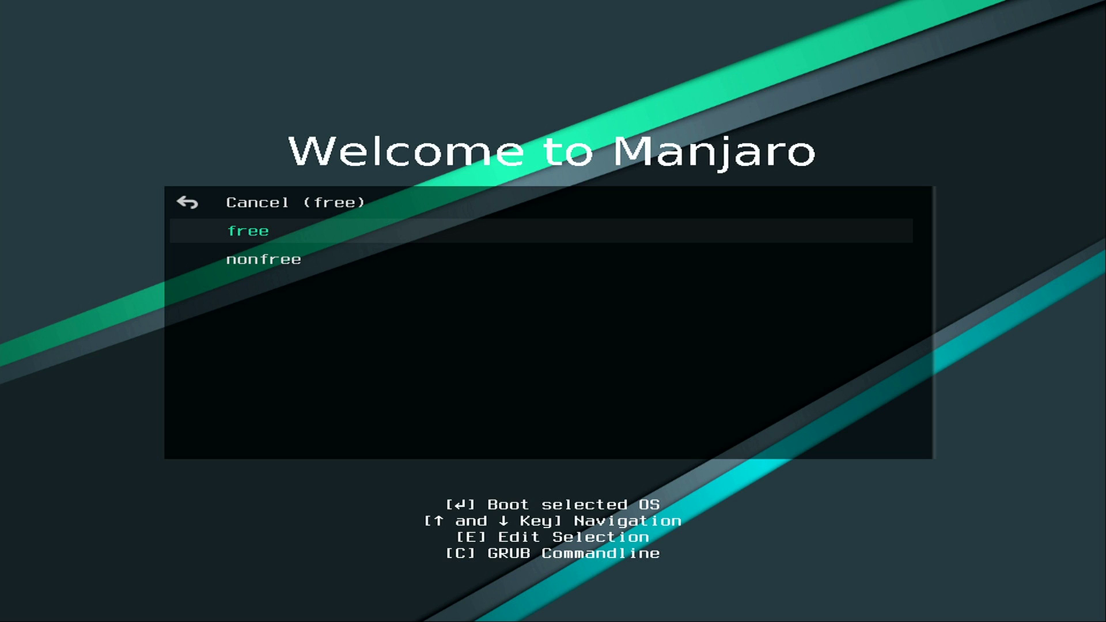
# - Keep the free drivers in GRUB and return to the boot menu entries
pyautogui.press('Return')
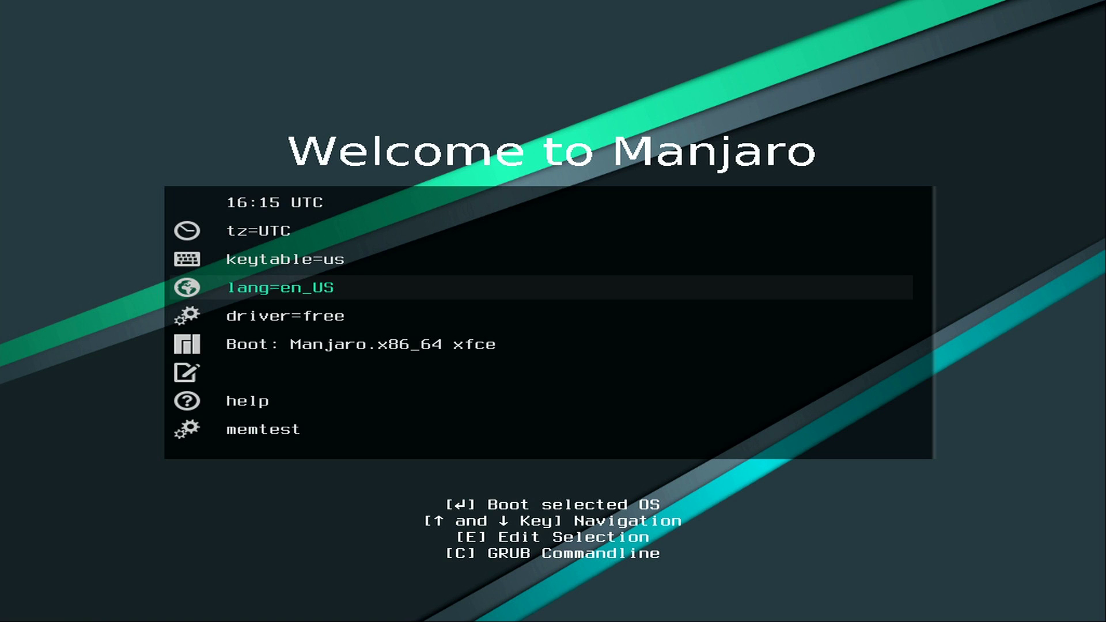
pyautogui.press('Down')
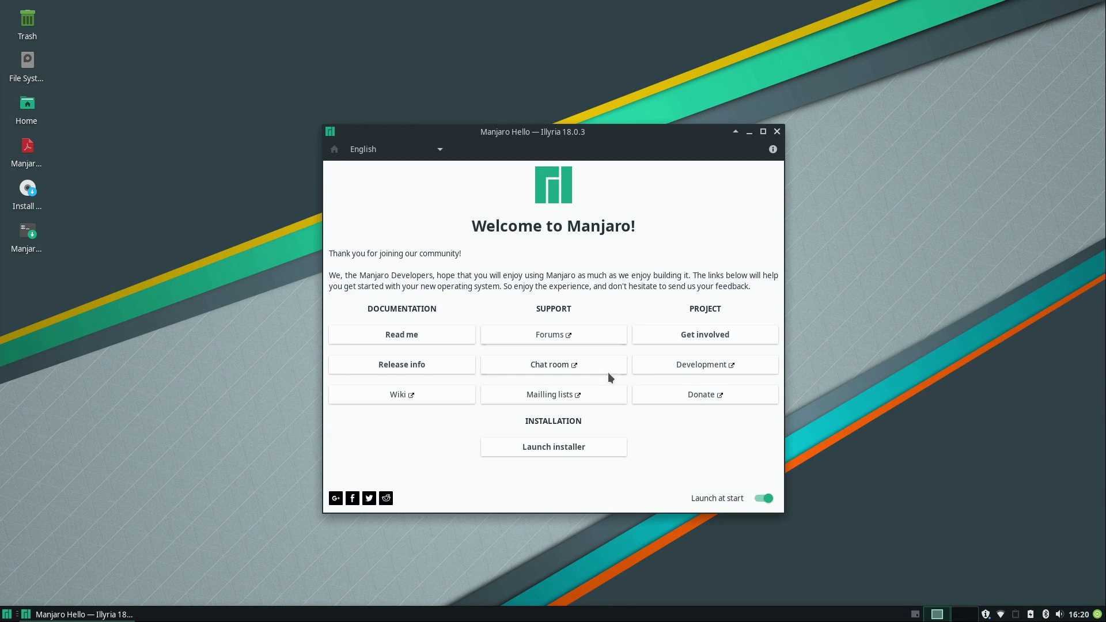
pyautogui.click(569, 448)
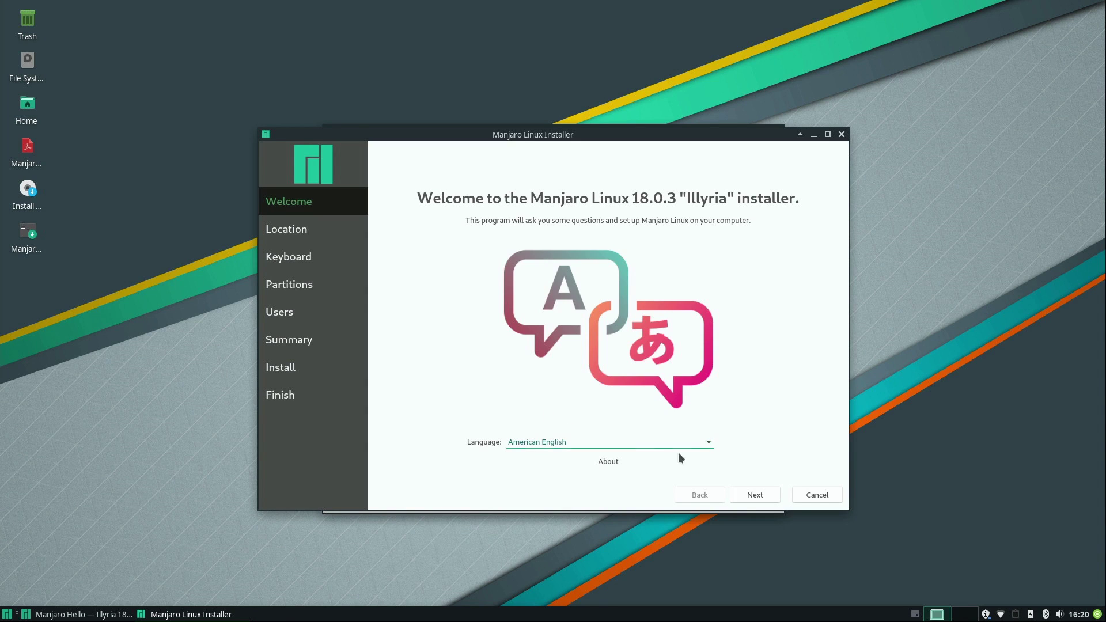
# - Advance past the Welcome page and keep America as the region, with Detroit as the zone
pyautogui.click(751, 497)
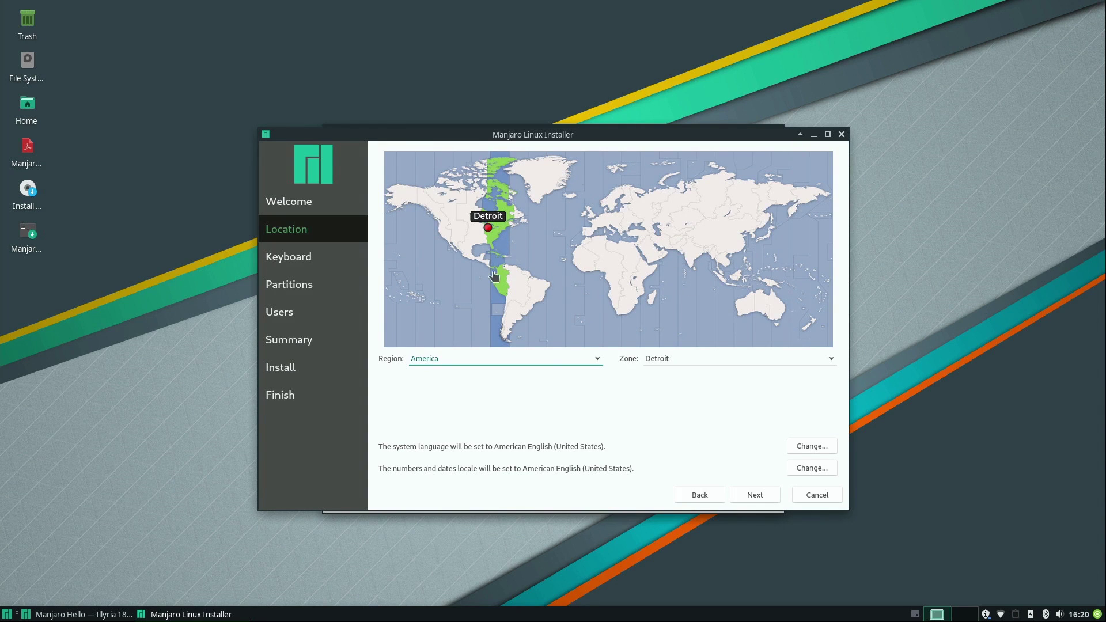
pyautogui.click(543, 360)
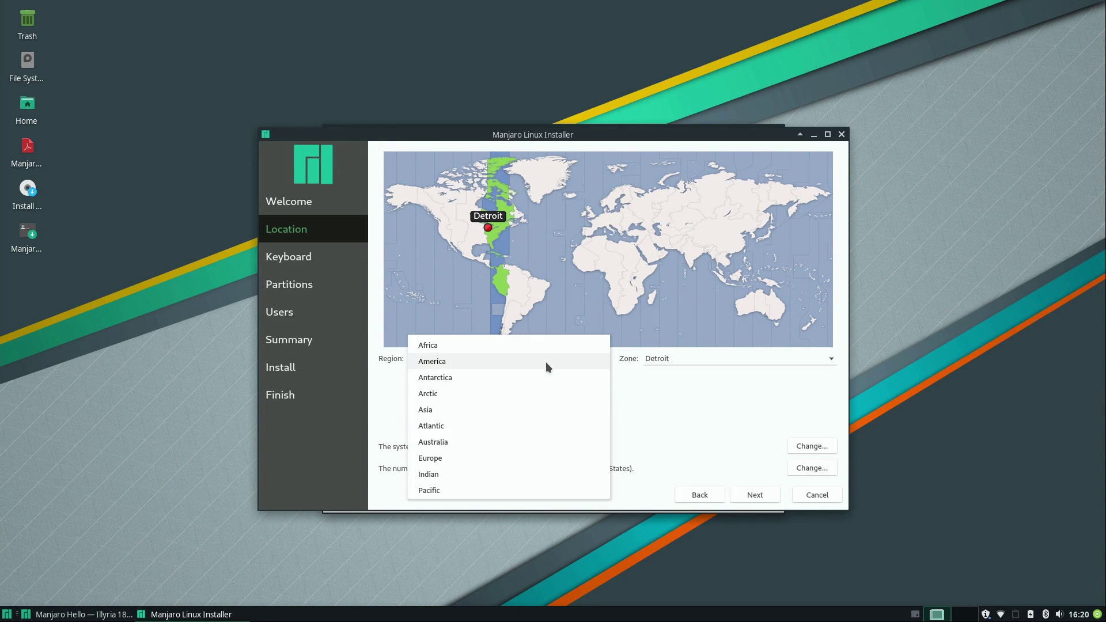
pyautogui.click(704, 383)
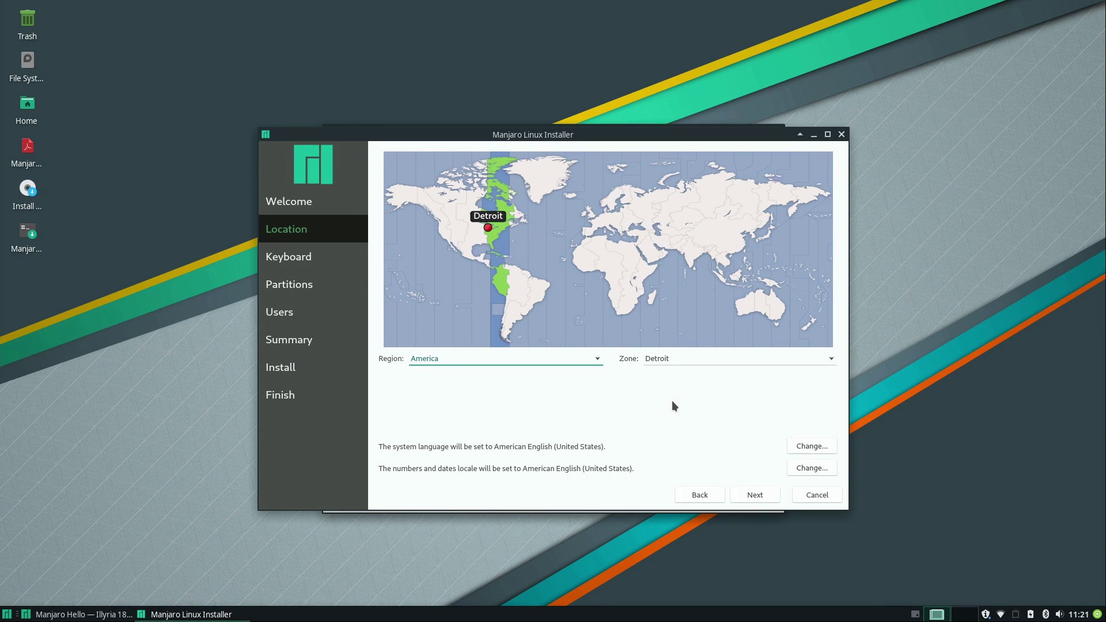
pyautogui.click(759, 497)
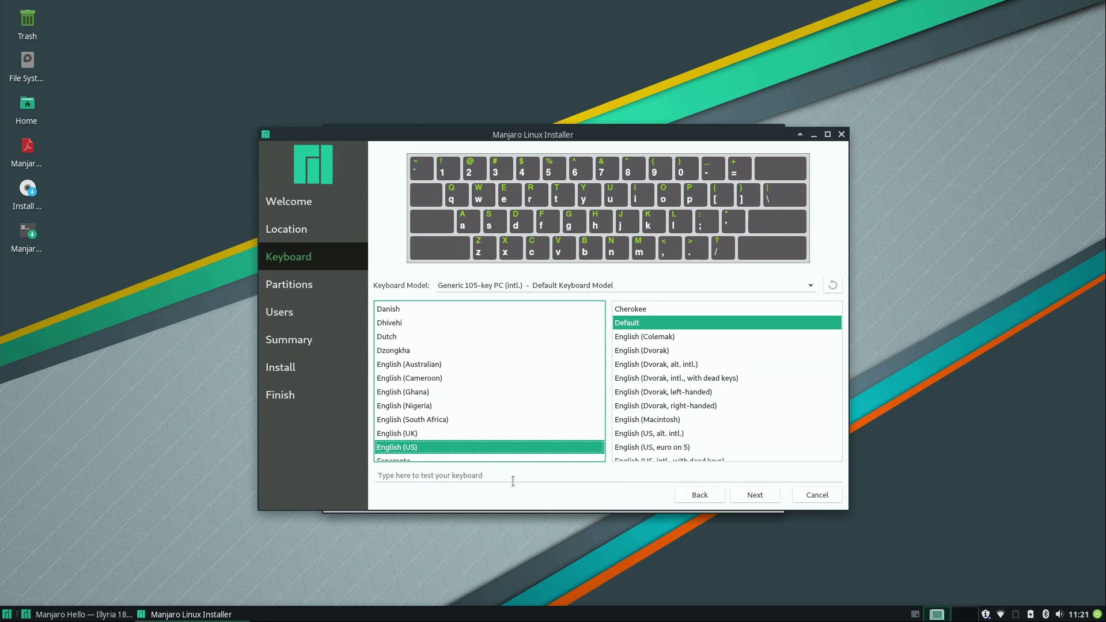
pyautogui.click(489, 477)
pyautogui.write('test')
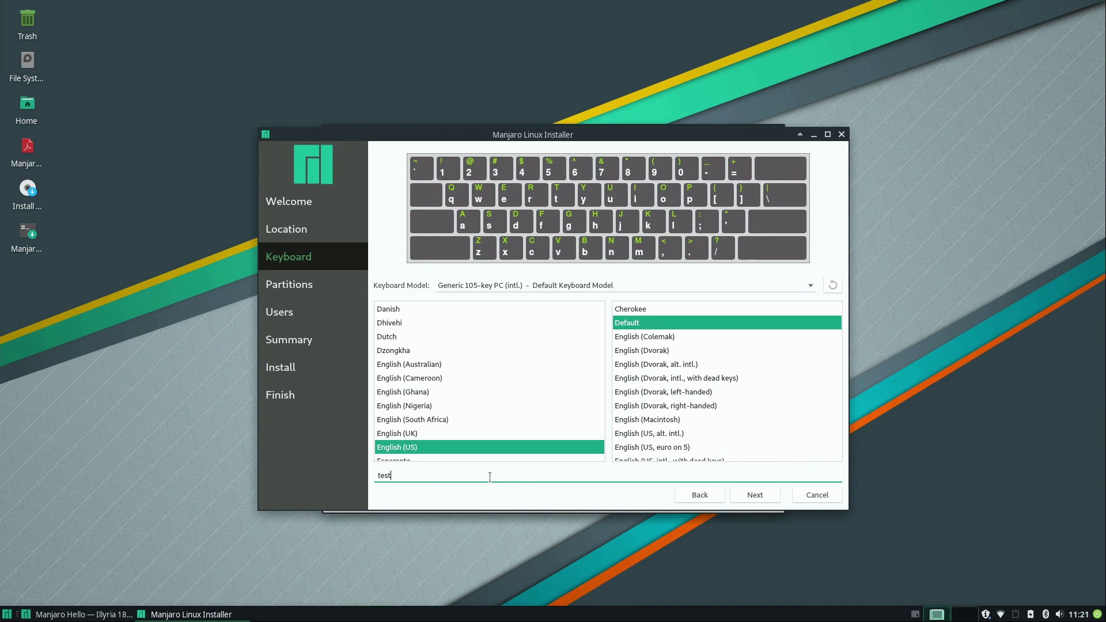
pyautogui.press('BackSpace')
pyautogui.press('BackSpace')
pyautogui.press('BackSpace')
pyautogui.press('BackSpace')
pyautogui.click(738, 493)
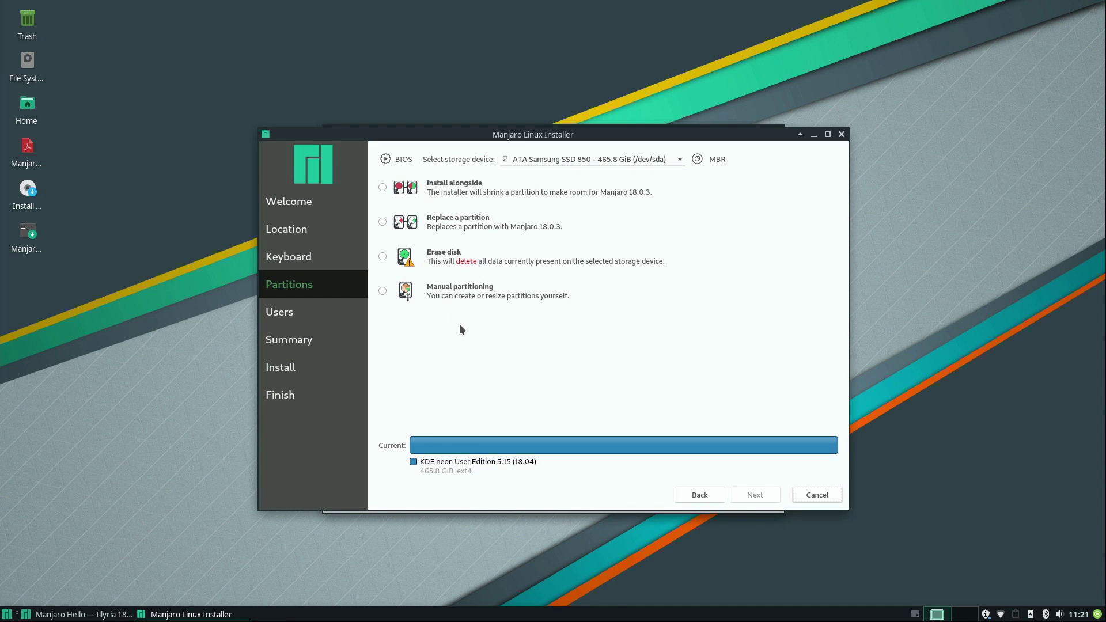
# - Select Erase disk with No Swap for the Samsung SSD and continue
pyautogui.click(382, 256)
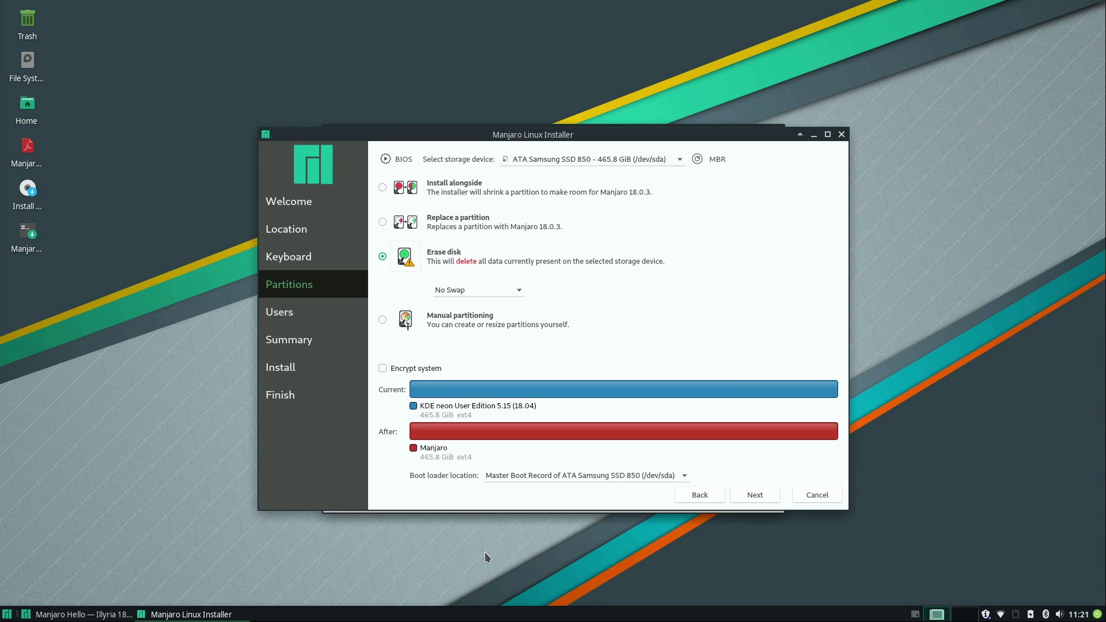
pyautogui.click(506, 292)
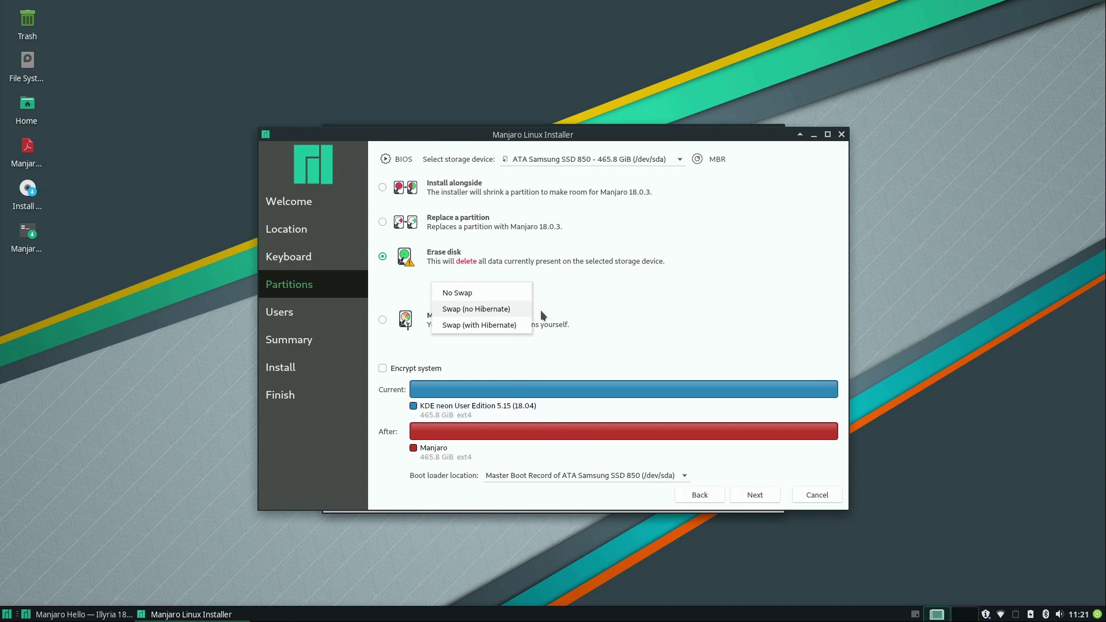
pyautogui.click(510, 259)
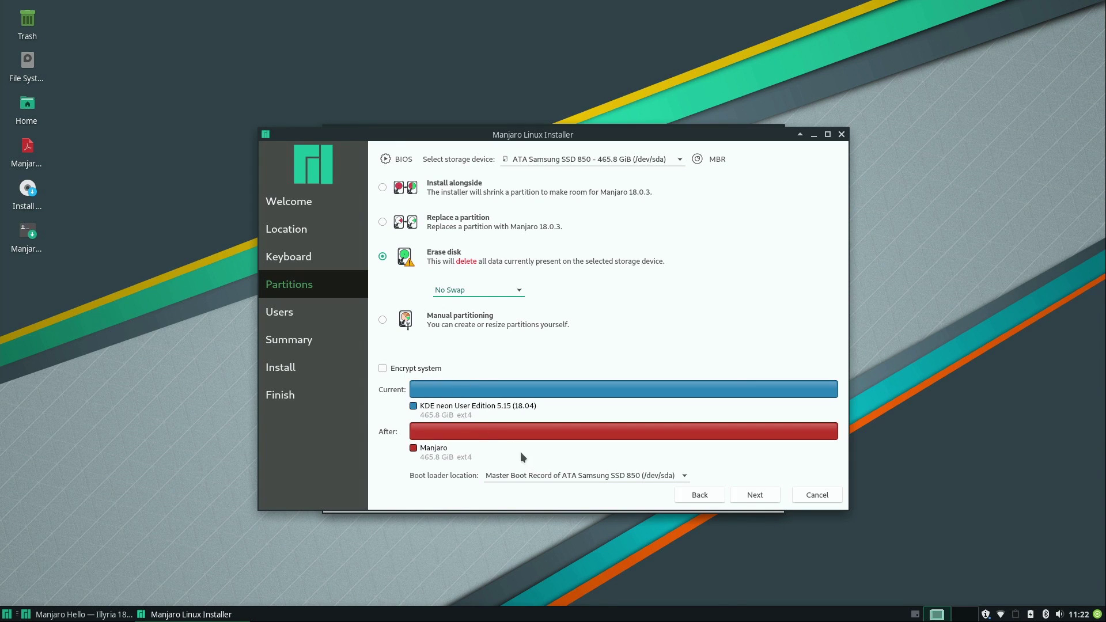
pyautogui.click(745, 500)
# - Enter the user's name and rename the computer to lemur
pyautogui.write('Jay')
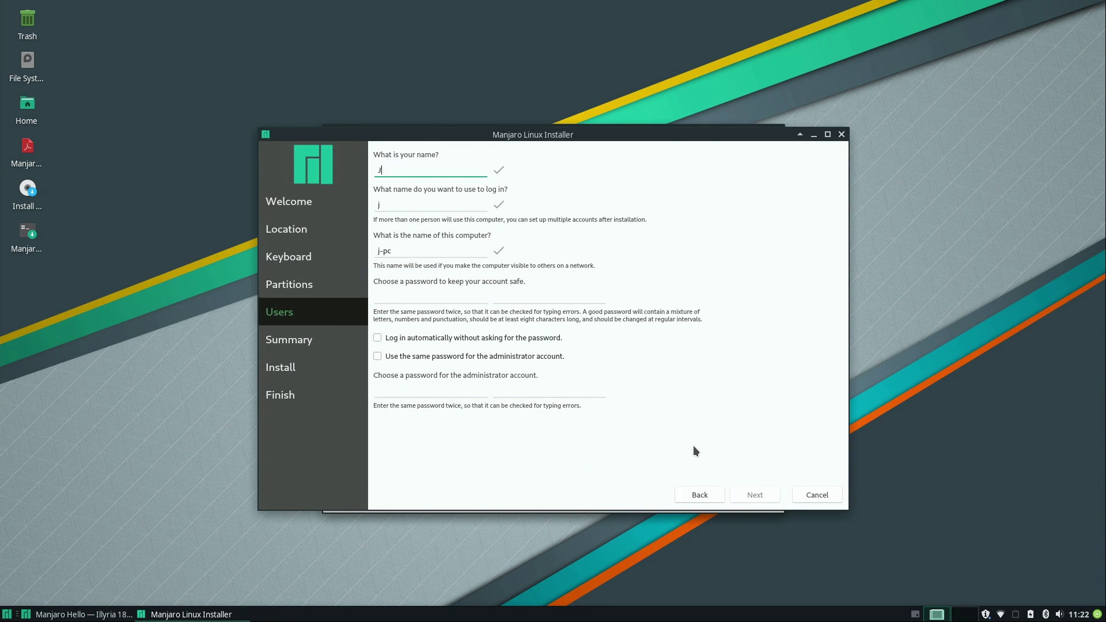
pyautogui.tripleClick(436, 251)
pyautogui.write('lemur')
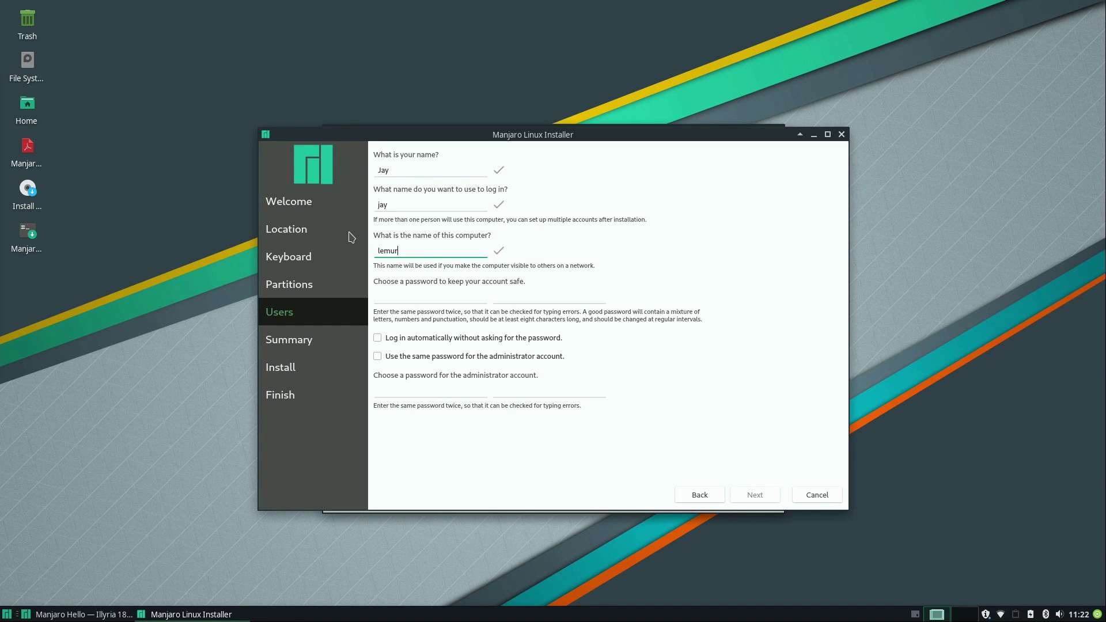
# - Set and confirm the account password, reuse it for the administrator, and continue
pyautogui.click(409, 295)
pyautogui.write('•••••••••')
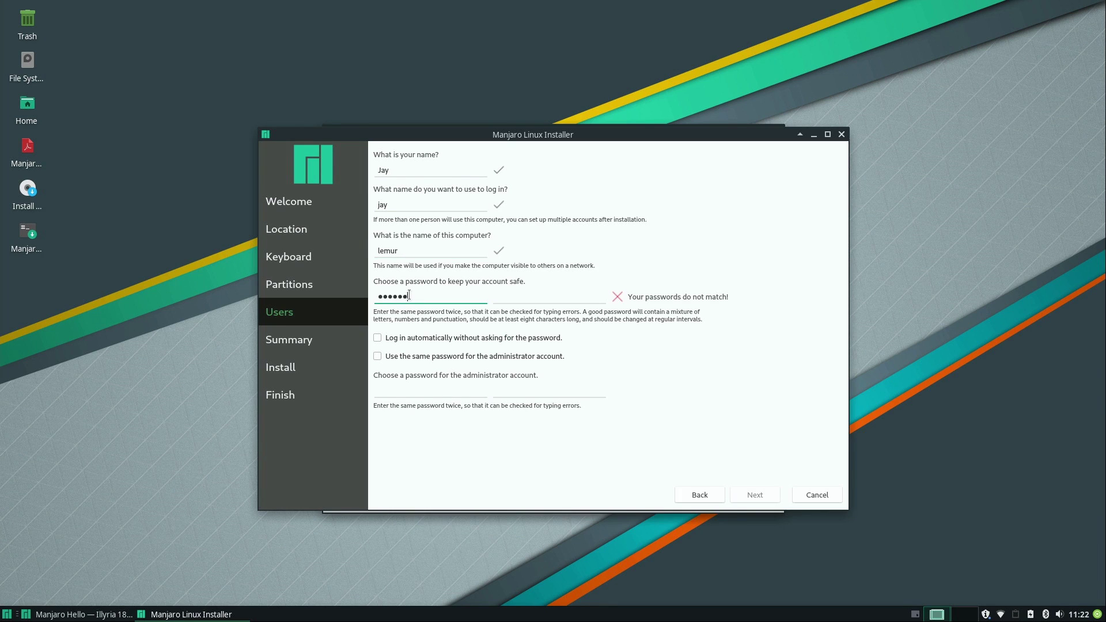
pyautogui.click(509, 297)
pyautogui.write('•••••••••')
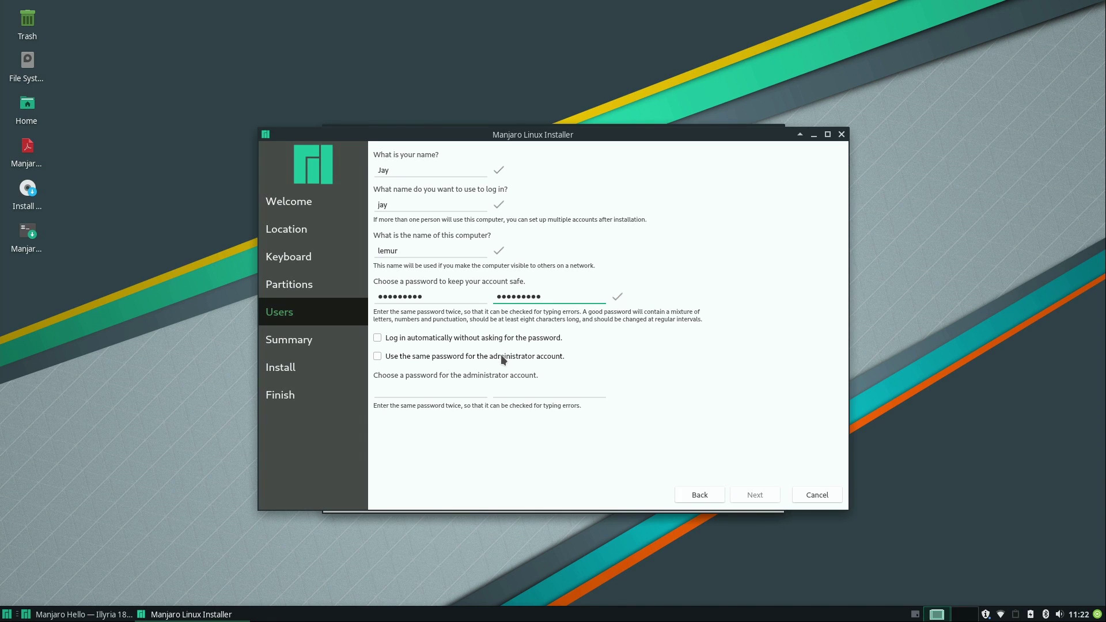
pyautogui.click(379, 357)
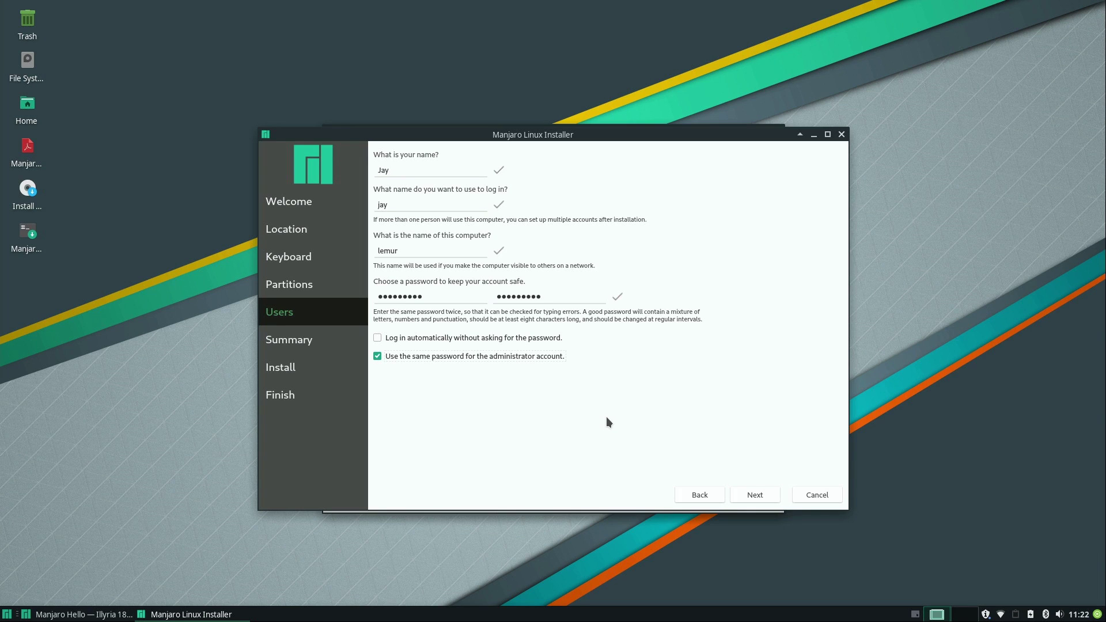
pyautogui.click(770, 496)
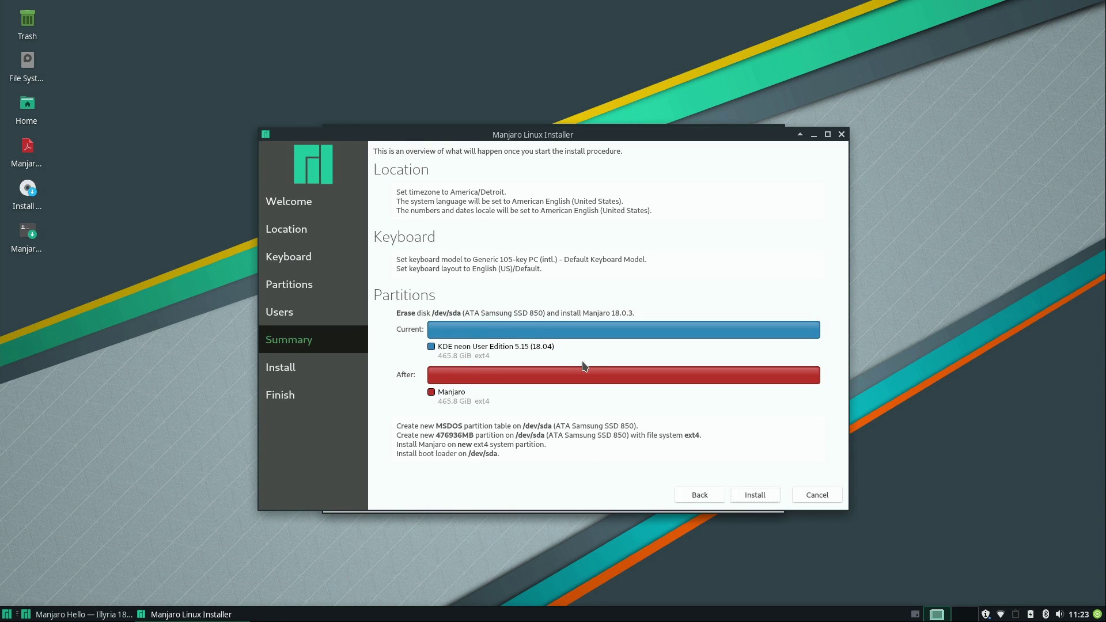
# - Review the summary (erase /dev/sda, one 476936MB ext4 partition) and choose Install
pyautogui.click(743, 496)
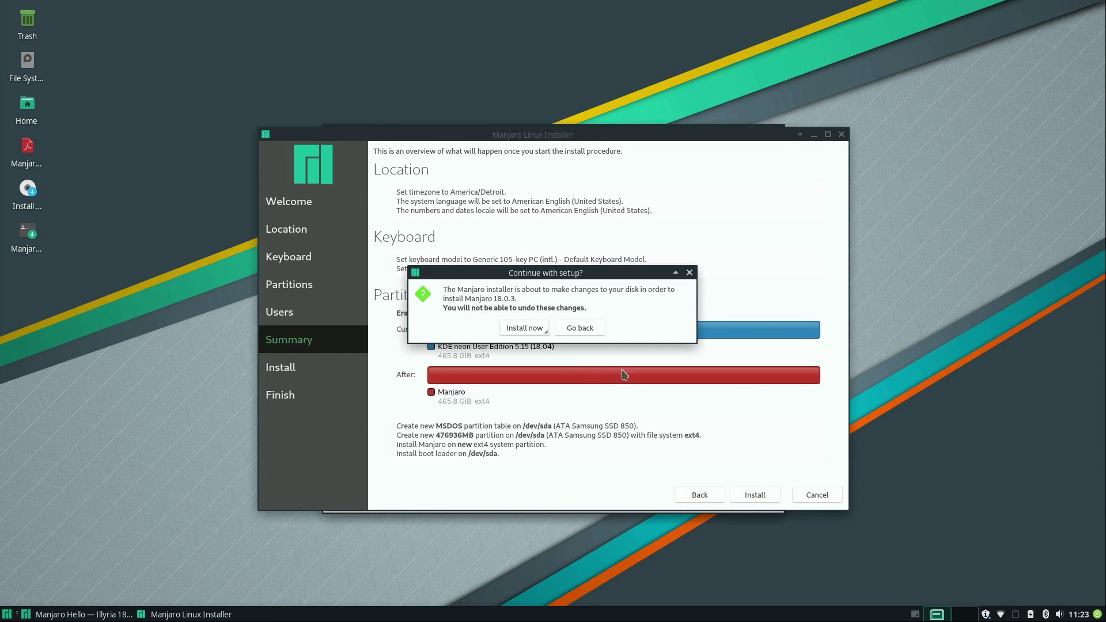
# - Confirm the irreversible disk changes so Manjaro 18.0.3 installs
pyautogui.click(525, 328)
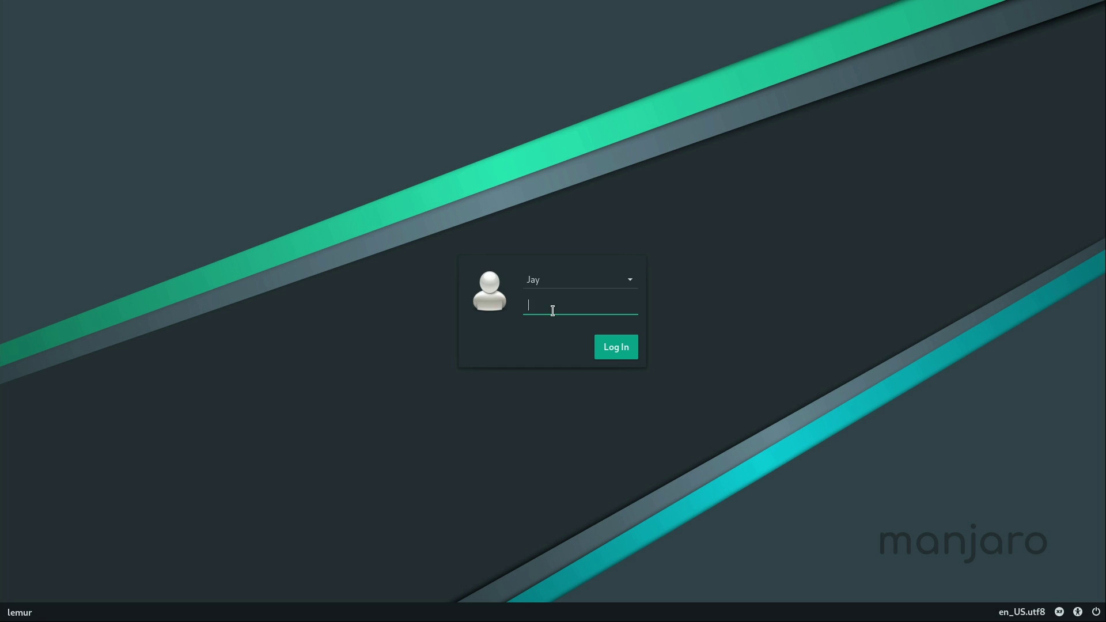
# - Sign in with the new user's account password
pyautogui.write('•••••••••')
pyautogui.press('Return')
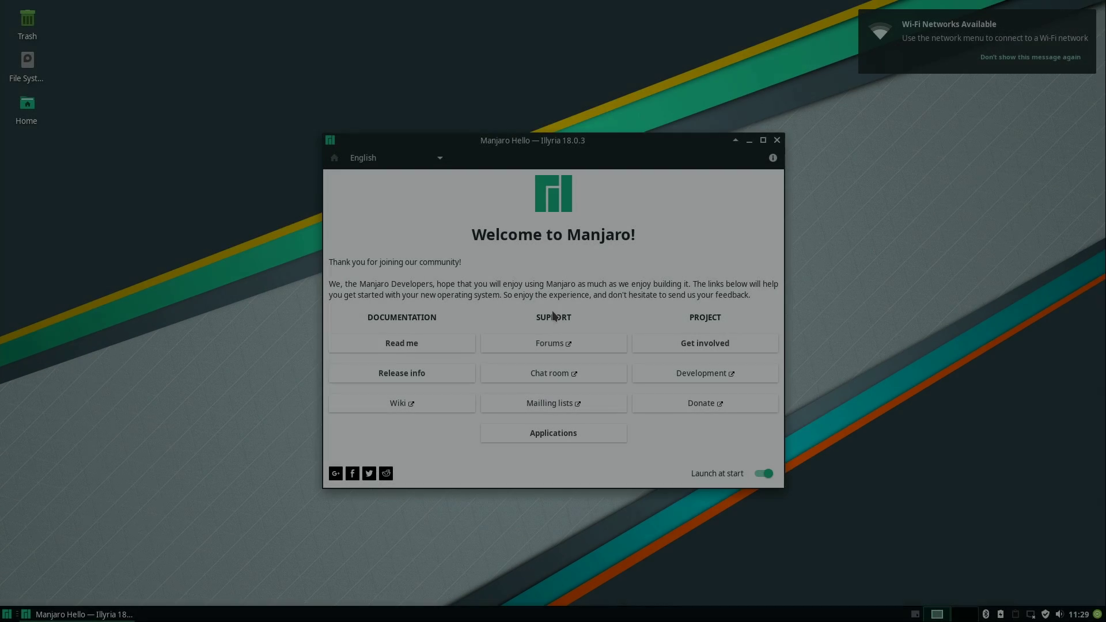